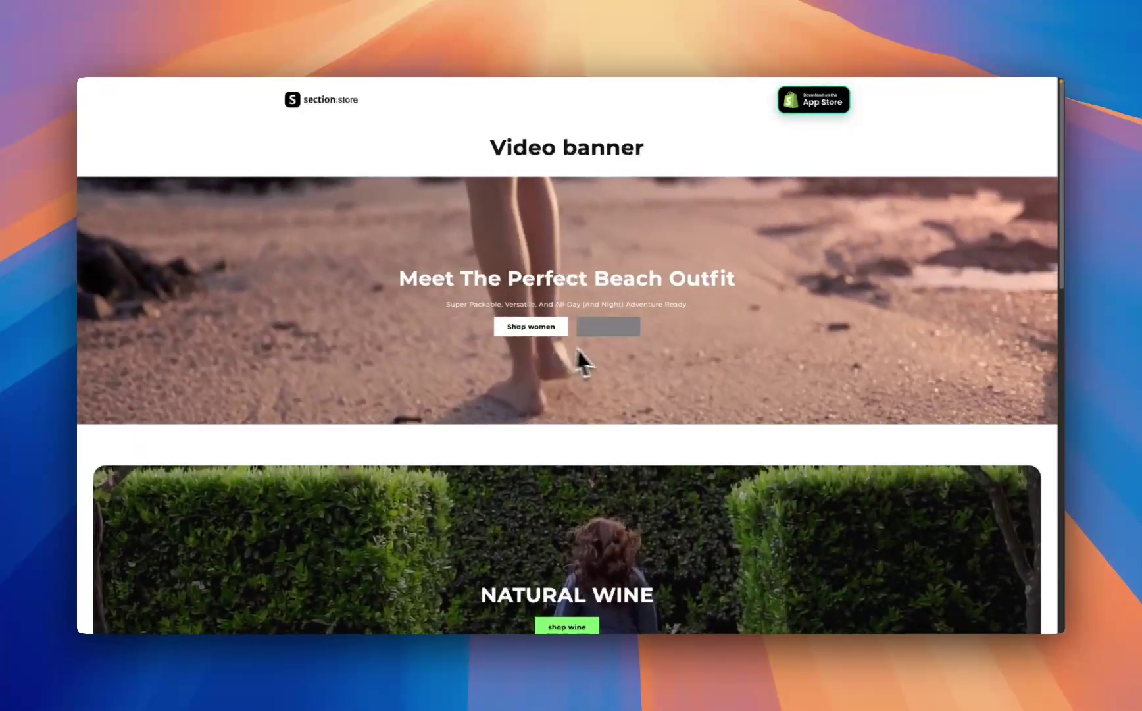
Scroll up and down the demo page to review its video banners
{"action": "scroll", "coordinate": [598, 361], "scroll_direction": "down", "scroll_amount": 7}
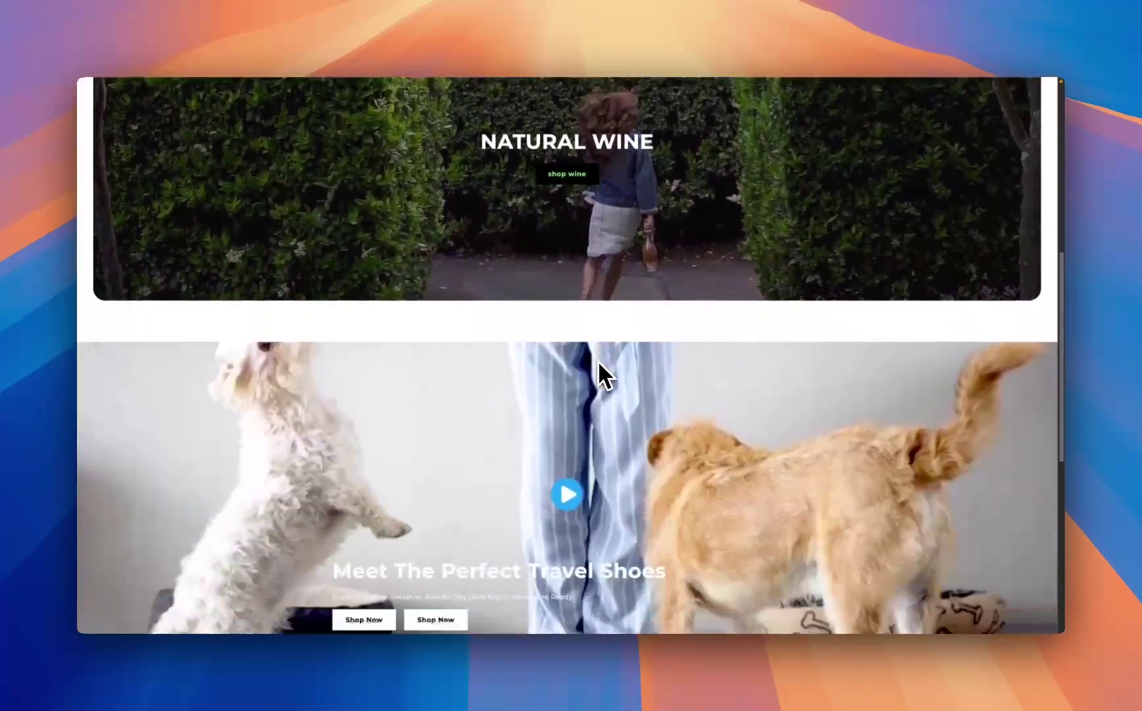
{"action": "scroll", "coordinate": [598, 361], "scroll_direction": "up", "scroll_amount": 8}
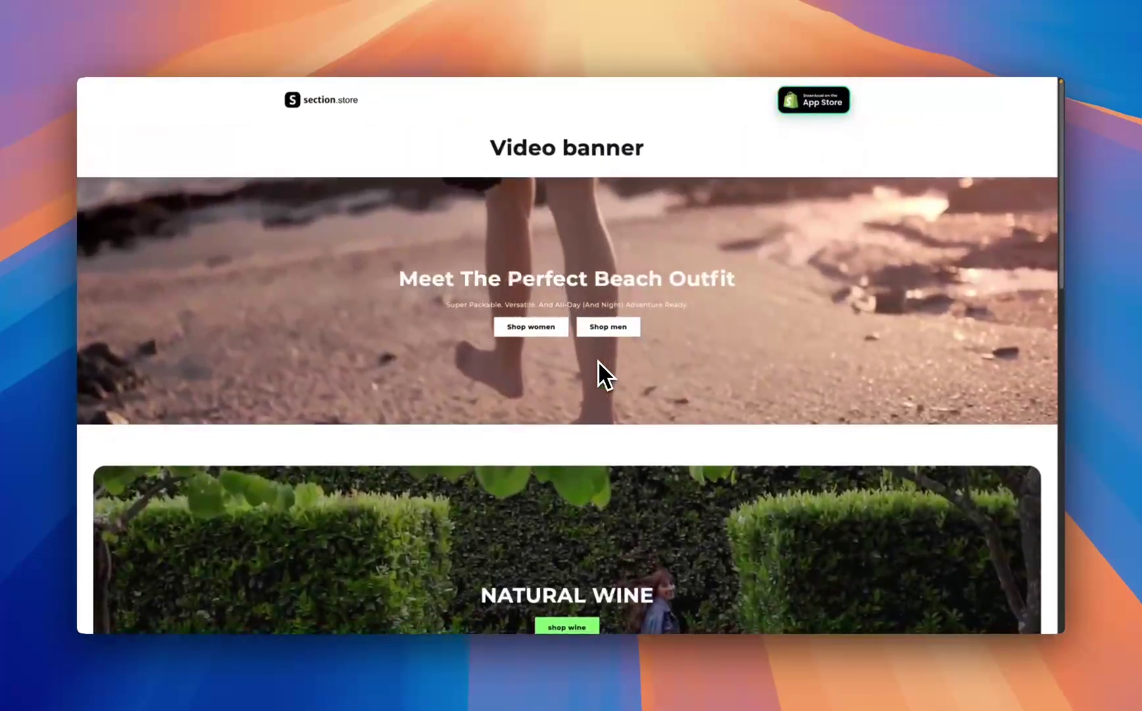
{"action": "scroll", "coordinate": [598, 361], "scroll_direction": "down", "scroll_amount": 1}
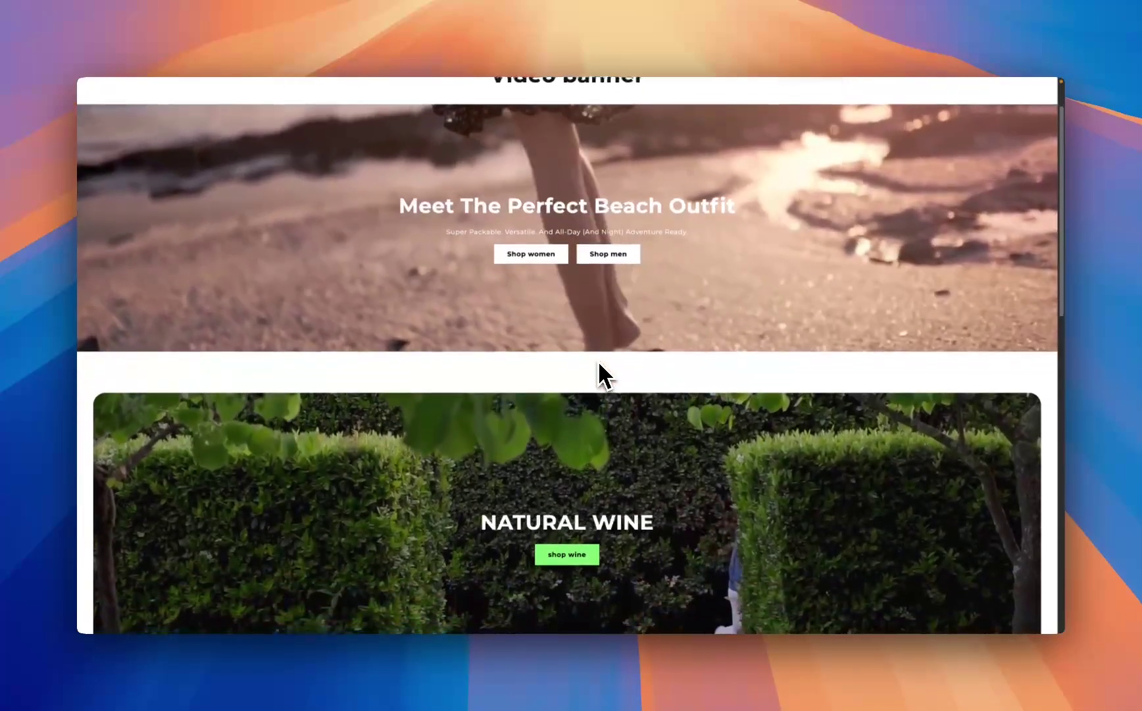
{"action": "scroll", "coordinate": [600, 375], "scroll_direction": "down", "scroll_amount": 2}
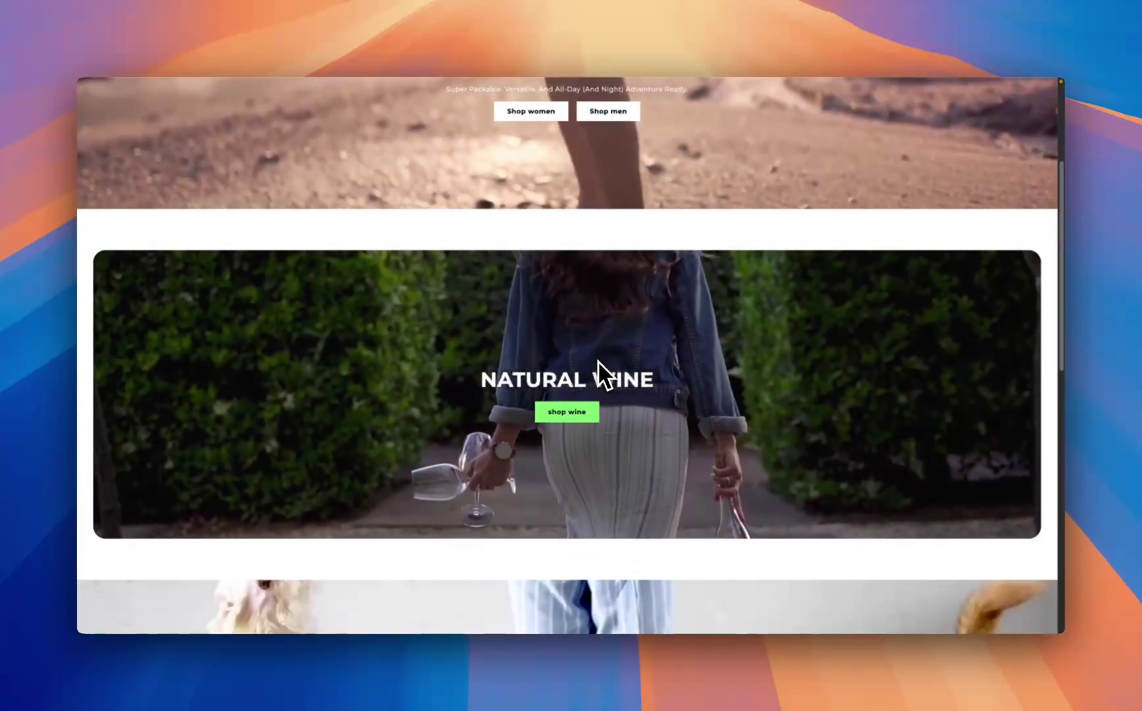
{"action": "scroll", "coordinate": [598, 360], "scroll_direction": "up", "scroll_amount": 3}
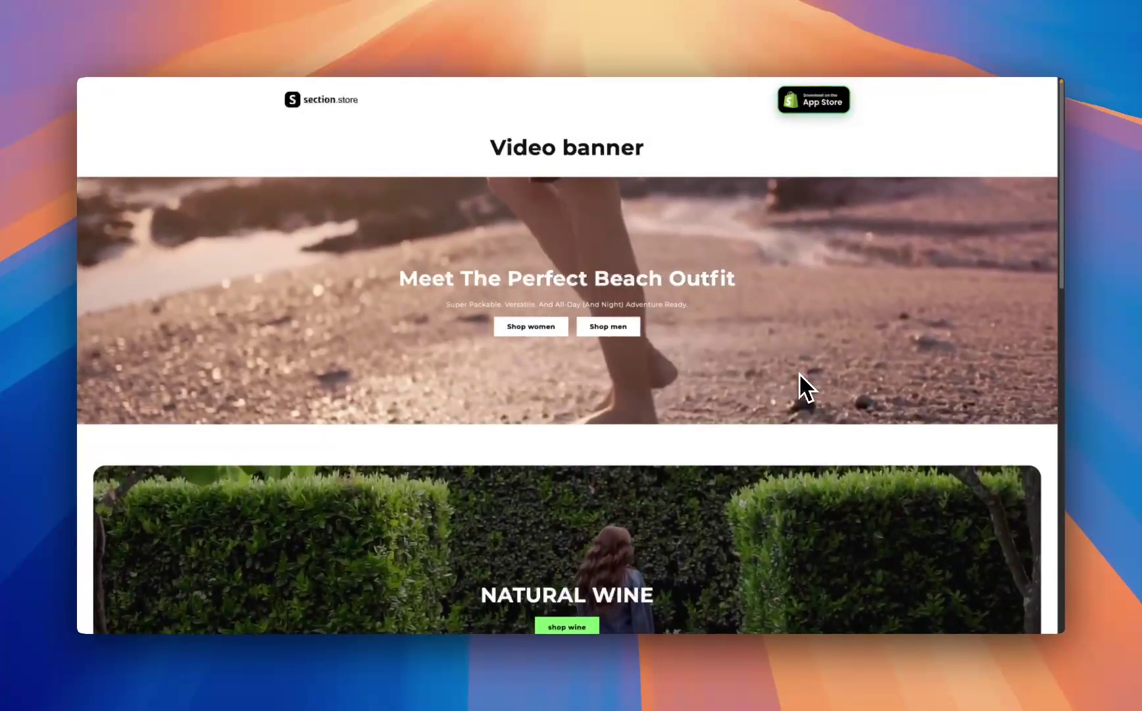
{"action": "scroll", "coordinate": [798, 372], "scroll_direction": "down", "scroll_amount": 6}
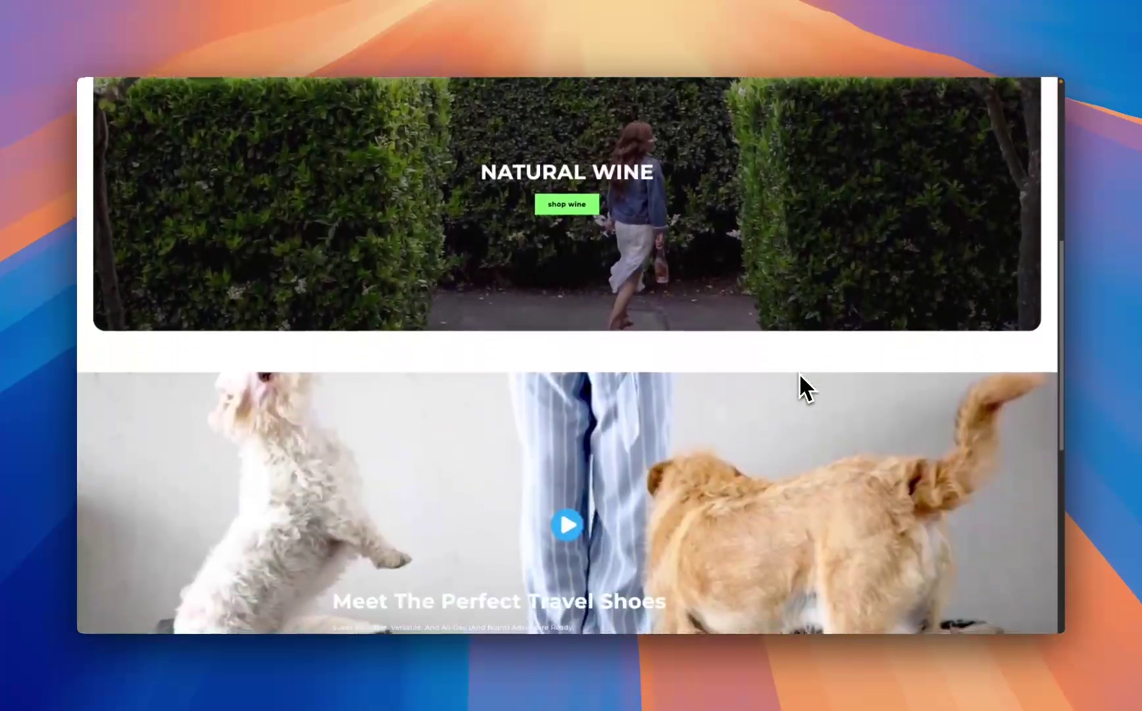
{"action": "scroll", "coordinate": [798, 385], "scroll_direction": "down", "scroll_amount": 1}
{"action": "scroll", "coordinate": [799, 385], "scroll_direction": "up", "scroll_amount": 8}
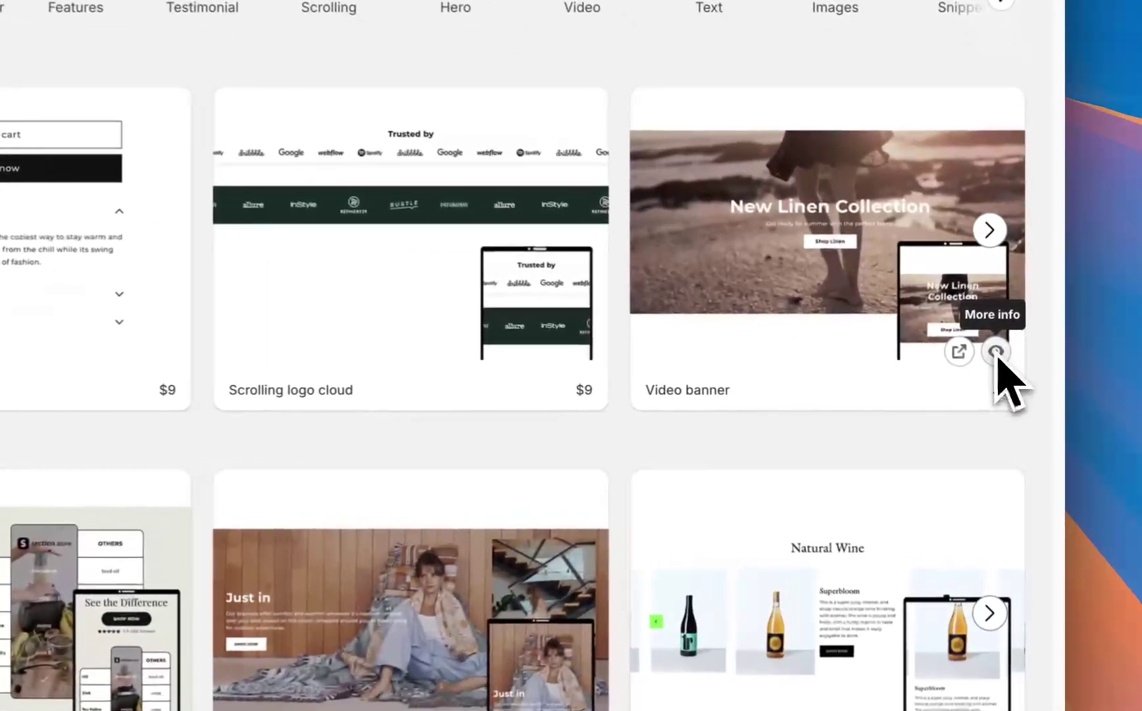
View the Video banner section's details, checking its $9 one-time charge and owned status
{"action": "left_click", "coordinate": [1030, 372]}
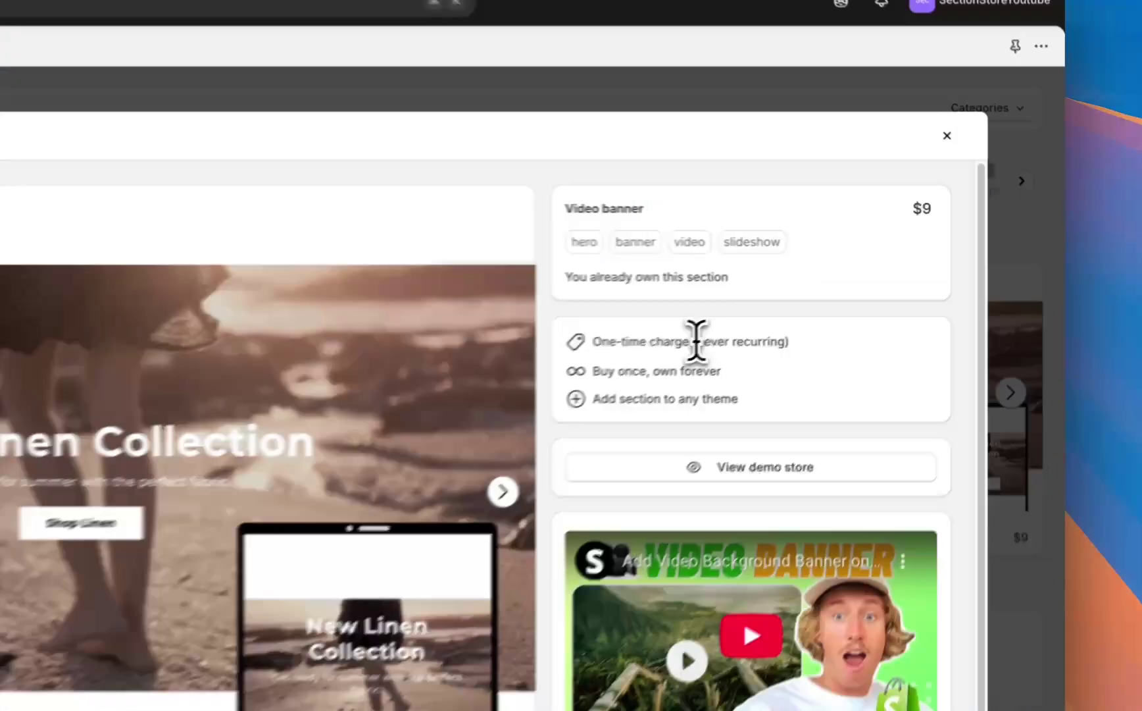
{"action": "left_click_drag", "start_coordinate": [858, 281], "coordinate": [910, 284]}
{"action": "left_click", "coordinate": [793, 370]}
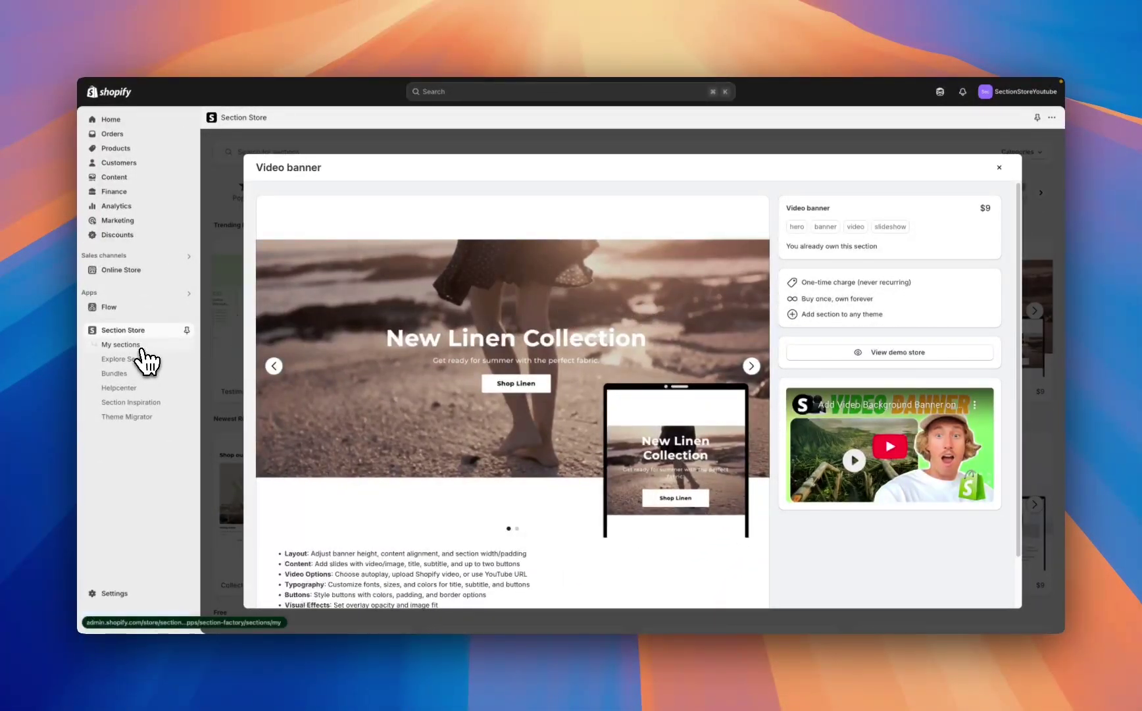
From My sections, add Video banner to the theme and insert an SS - Video Banner section
{"action": "left_click", "coordinate": [125, 345]}
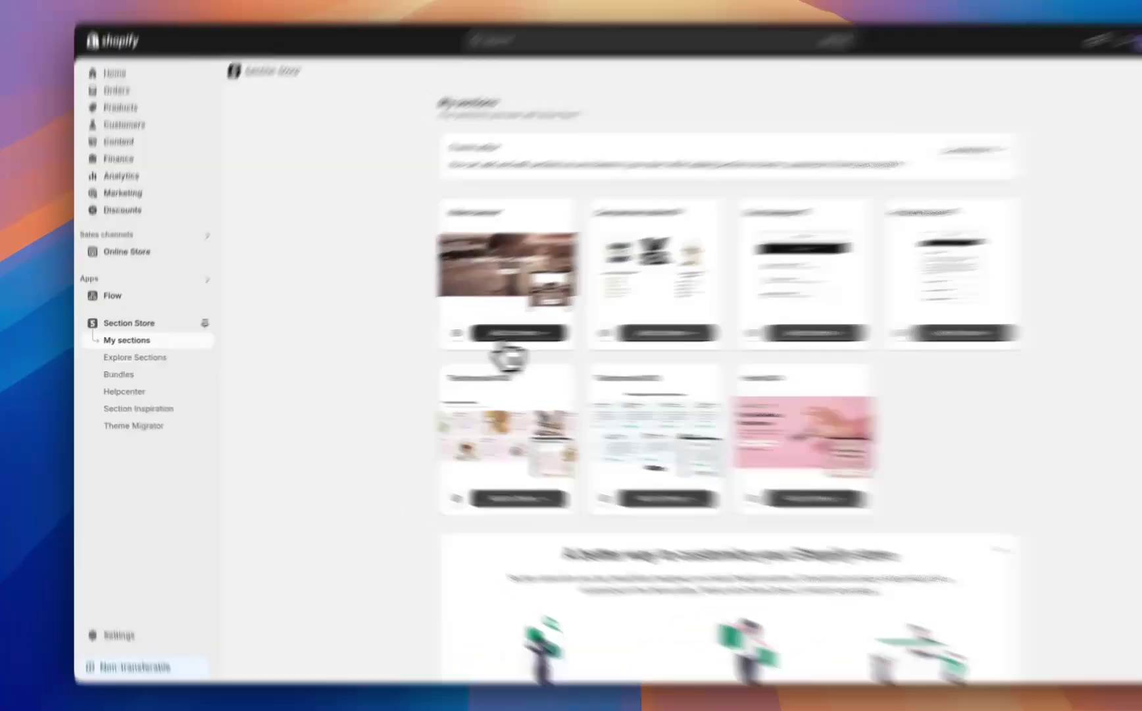
{"action": "left_click", "coordinate": [440, 339]}
{"action": "left_click", "coordinate": [446, 367]}
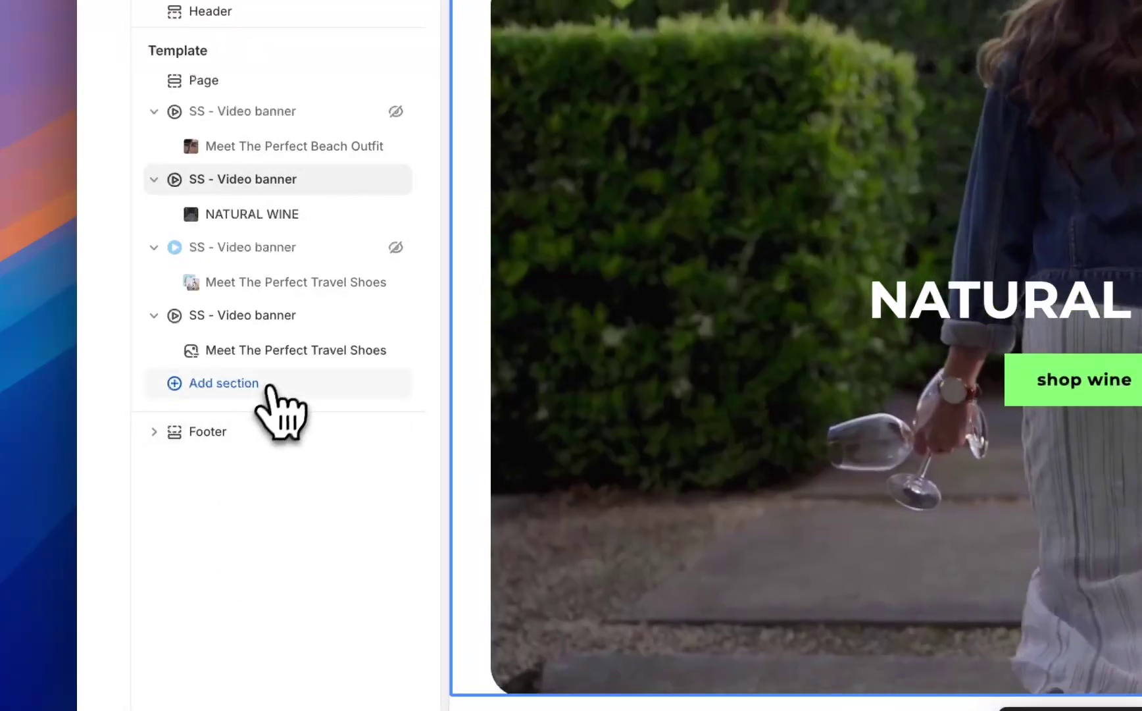
{"action": "left_click", "coordinate": [270, 387]}
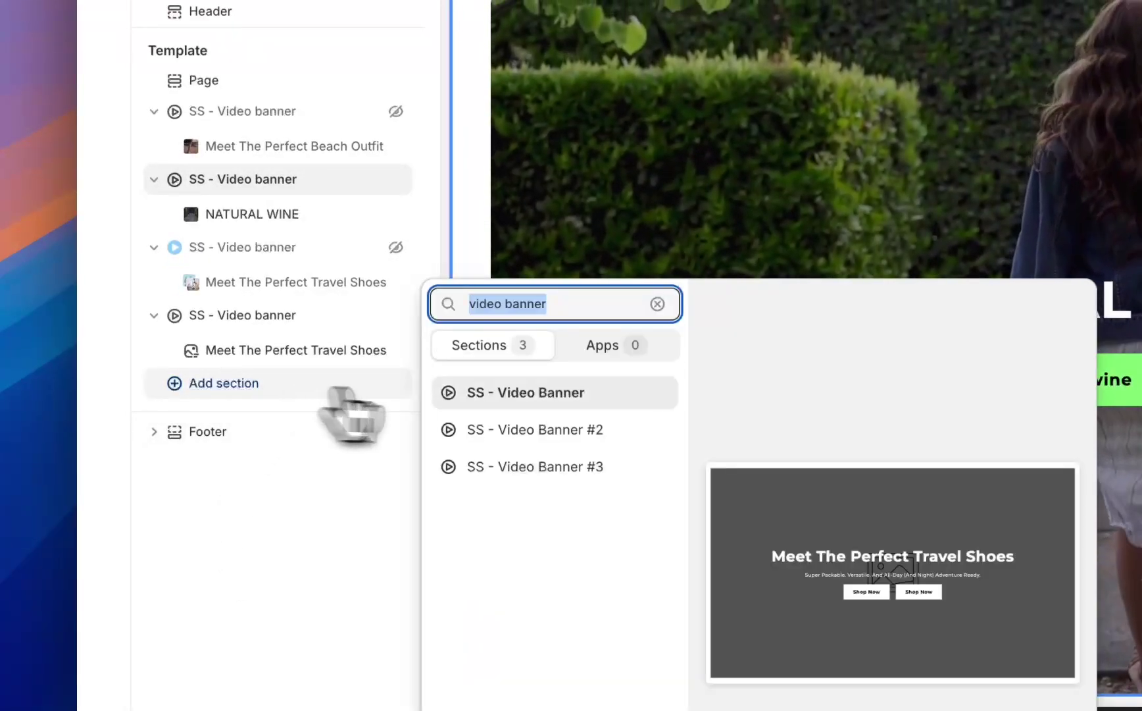
{"action": "left_click", "coordinate": [548, 394]}
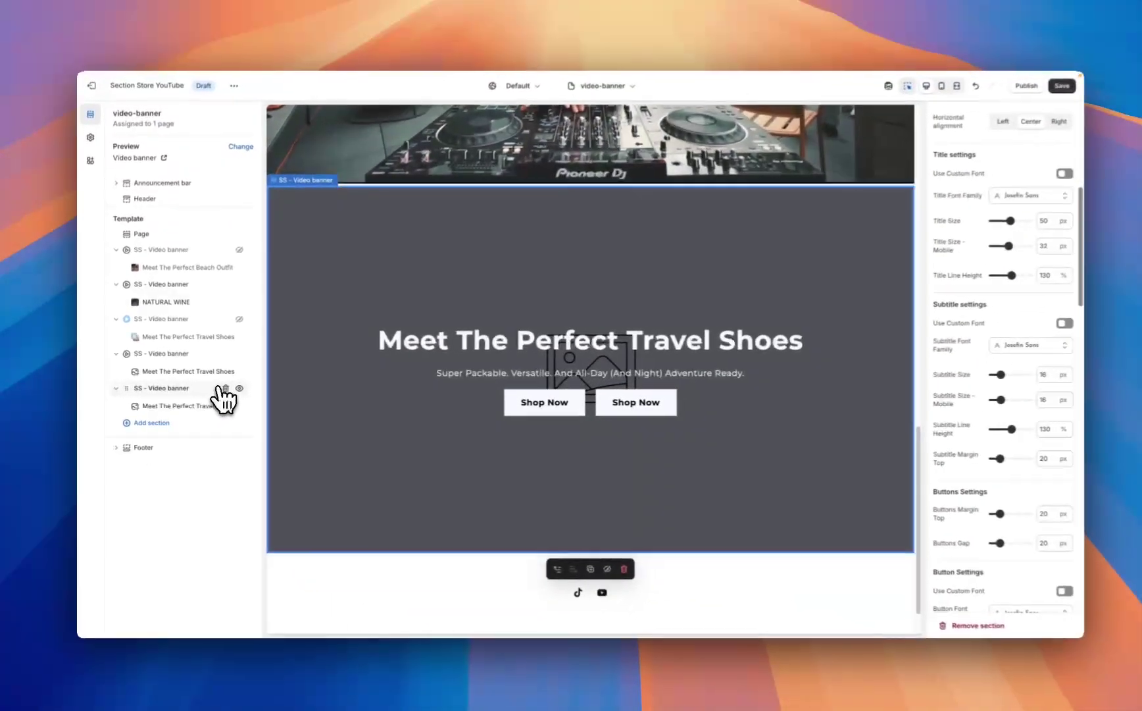
Delete the newly added SS - Video banner placeholder section
{"action": "left_click", "coordinate": [369, 383]}
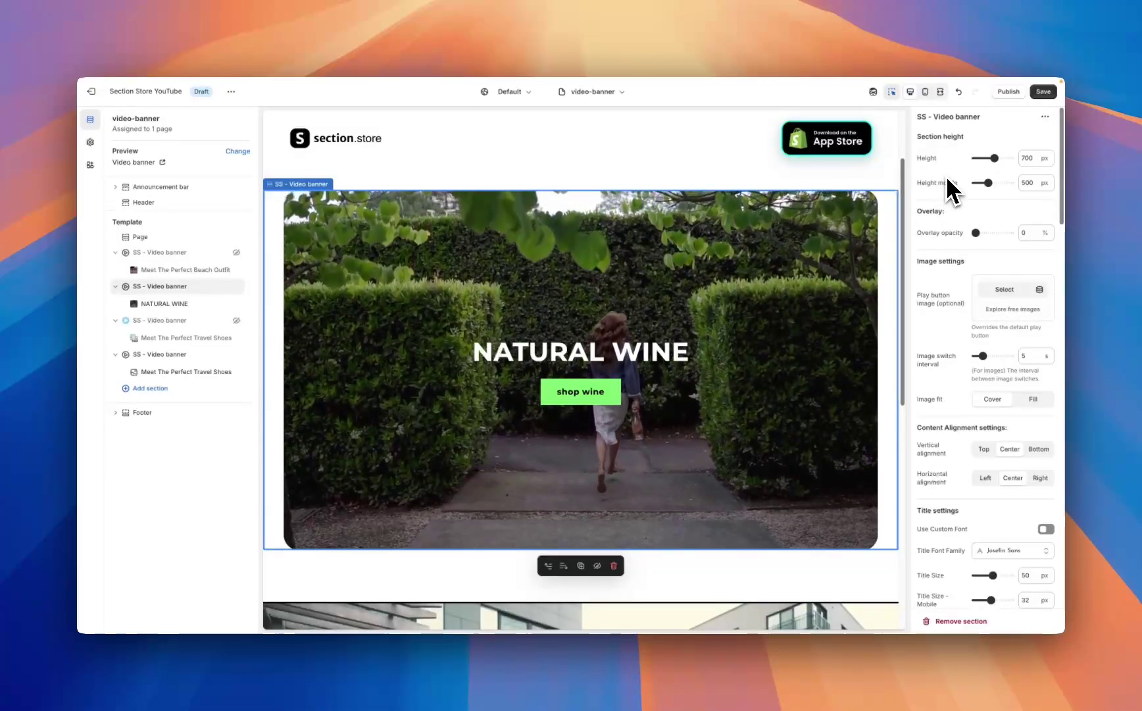
{"action": "scroll", "coordinate": [944, 201], "scroll_direction": "down", "scroll_amount": 2}
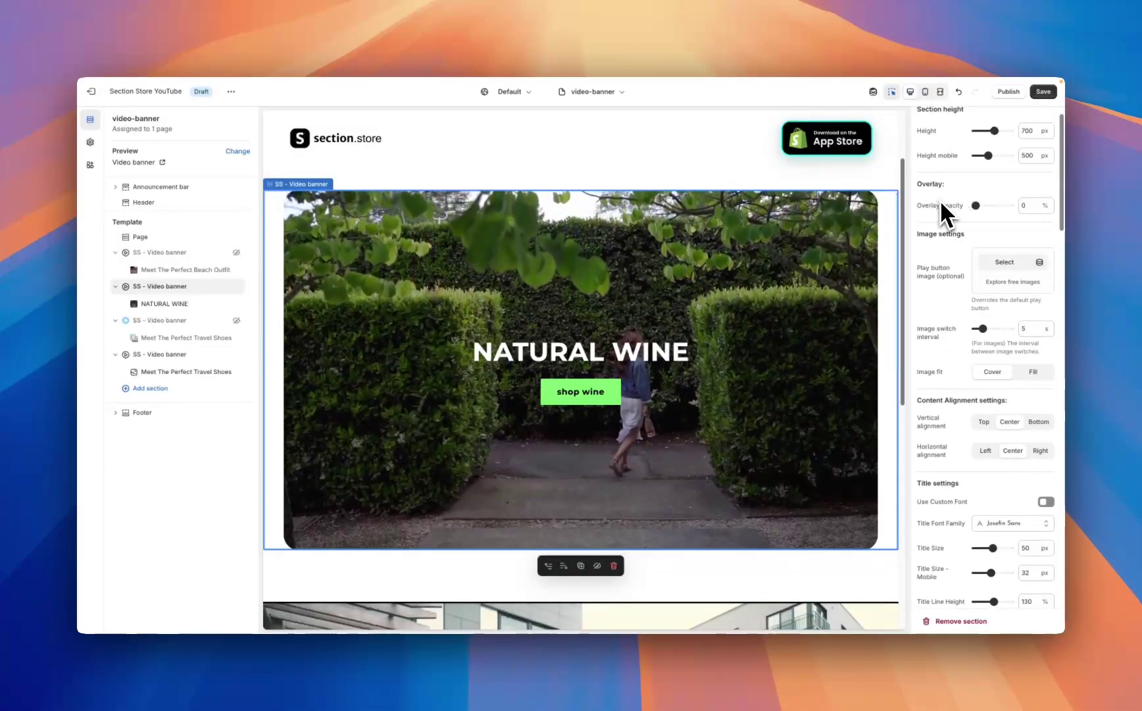
{"action": "scroll", "coordinate": [942, 204], "scroll_direction": "down", "scroll_amount": 2}
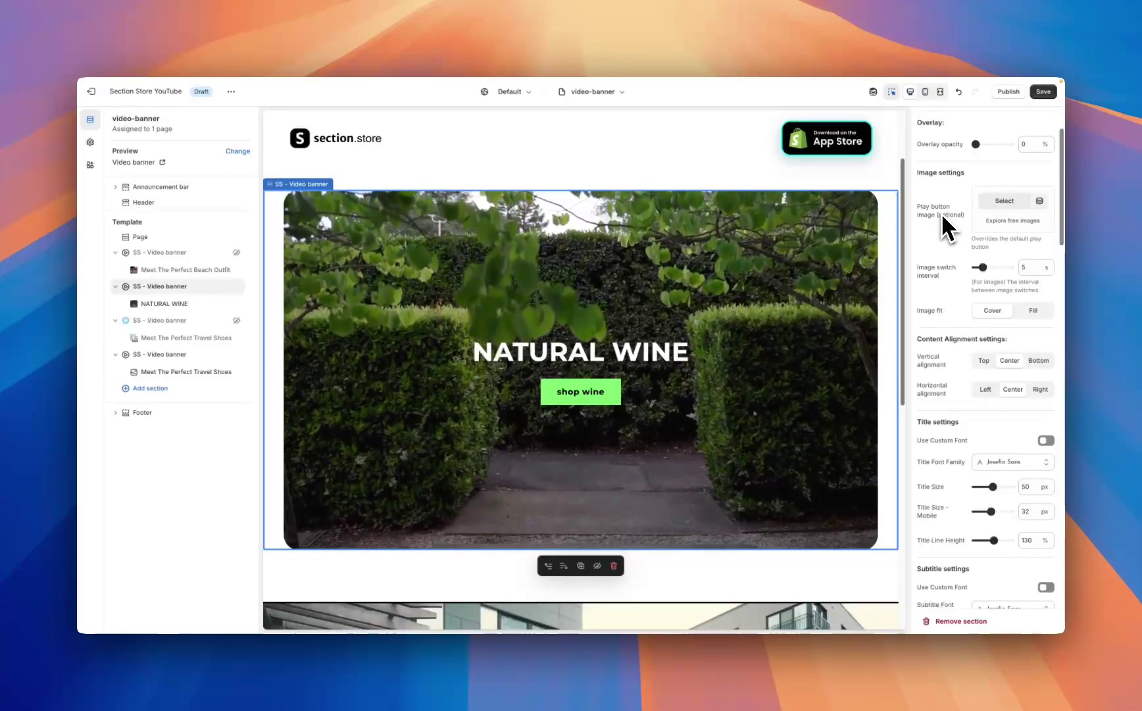
{"action": "scroll", "coordinate": [940, 212], "scroll_direction": "down", "scroll_amount": 3}
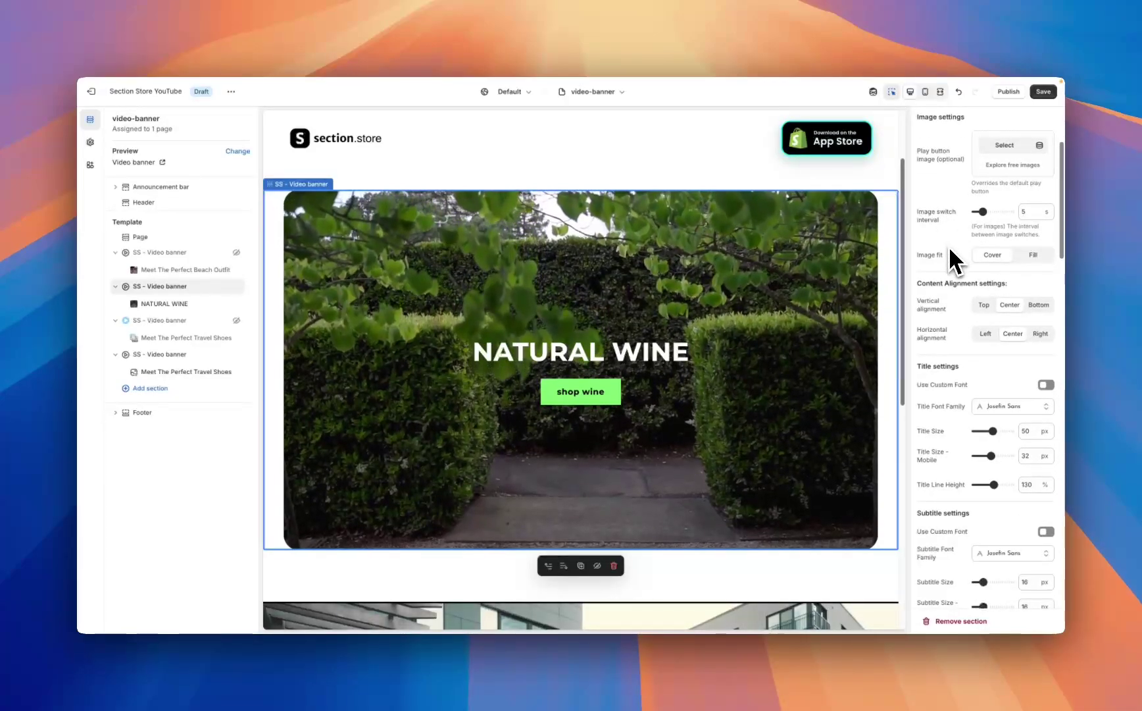
{"action": "scroll", "coordinate": [953, 257], "scroll_direction": "down", "scroll_amount": 8}
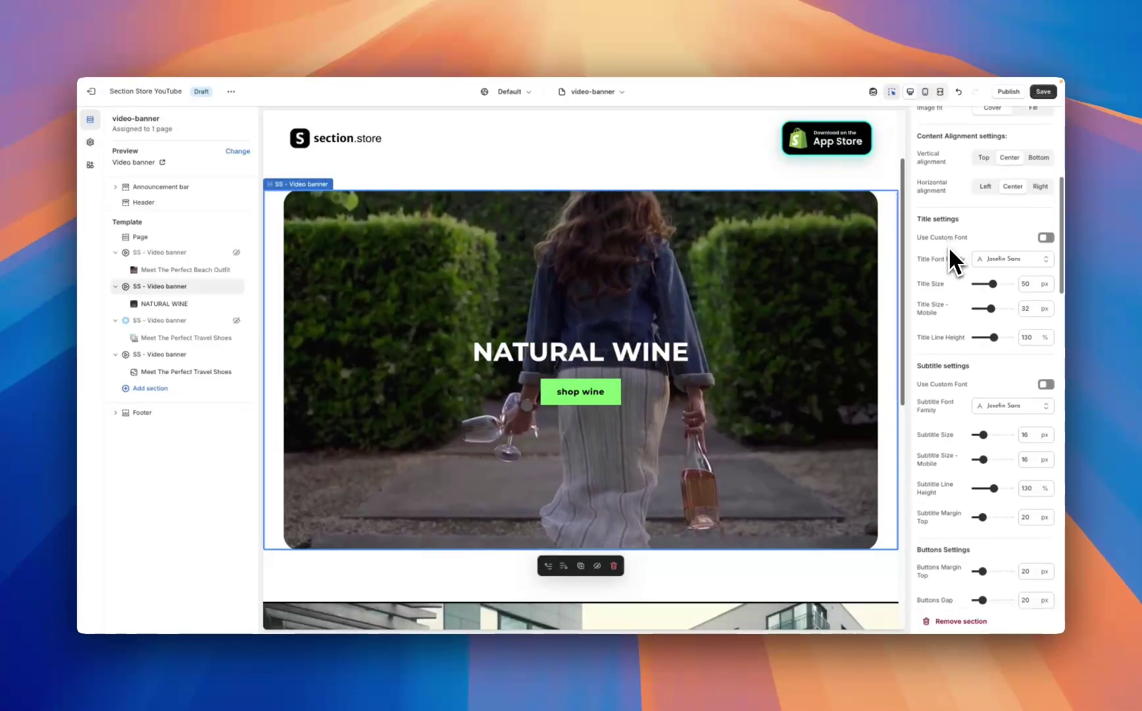
{"action": "scroll", "coordinate": [951, 254], "scroll_direction": "down", "scroll_amount": 10}
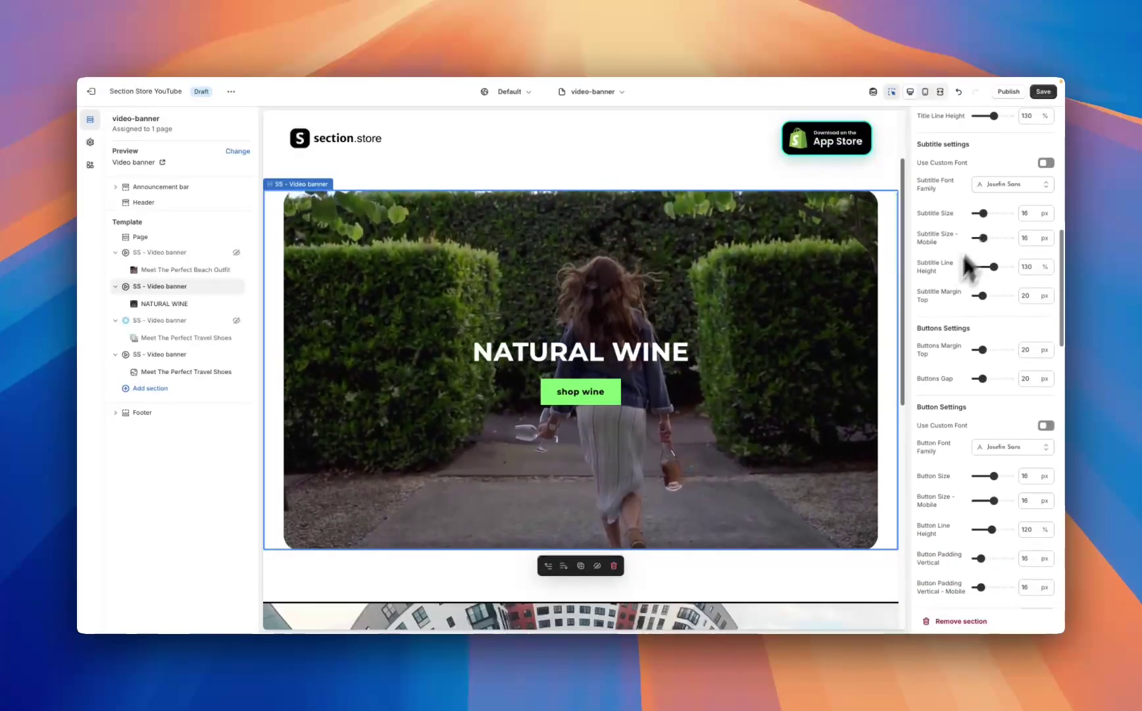
{"action": "scroll", "coordinate": [941, 263], "scroll_direction": "down", "scroll_amount": 4}
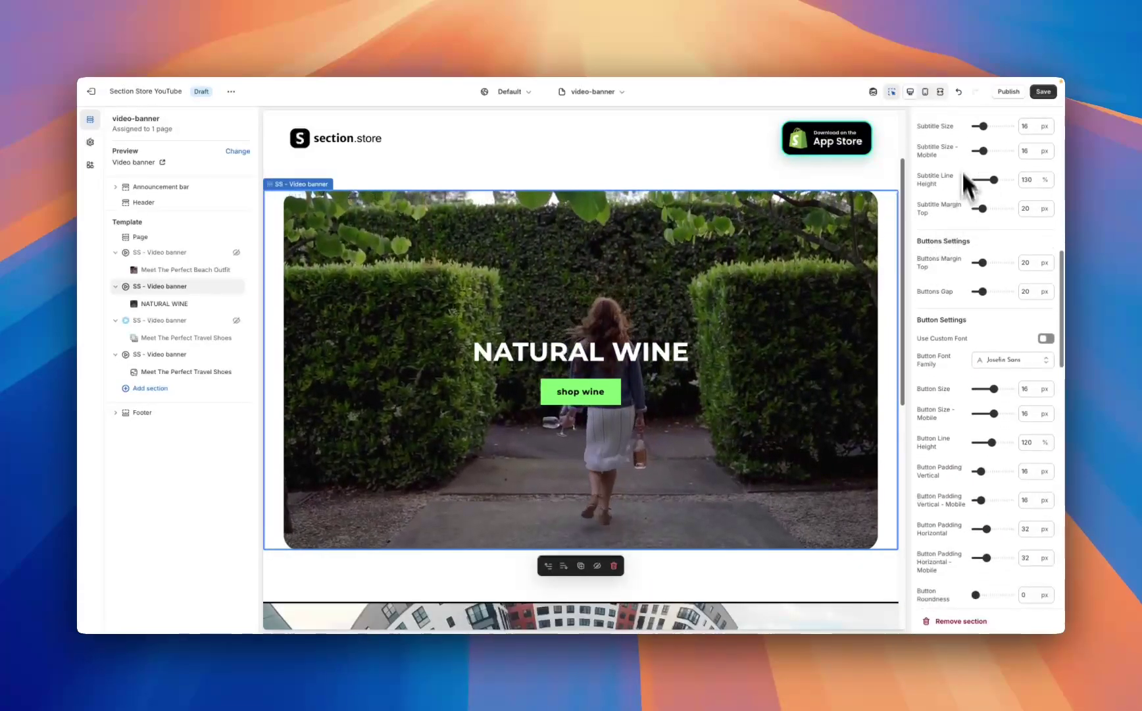
{"action": "scroll", "coordinate": [964, 220], "scroll_direction": "down", "scroll_amount": 3}
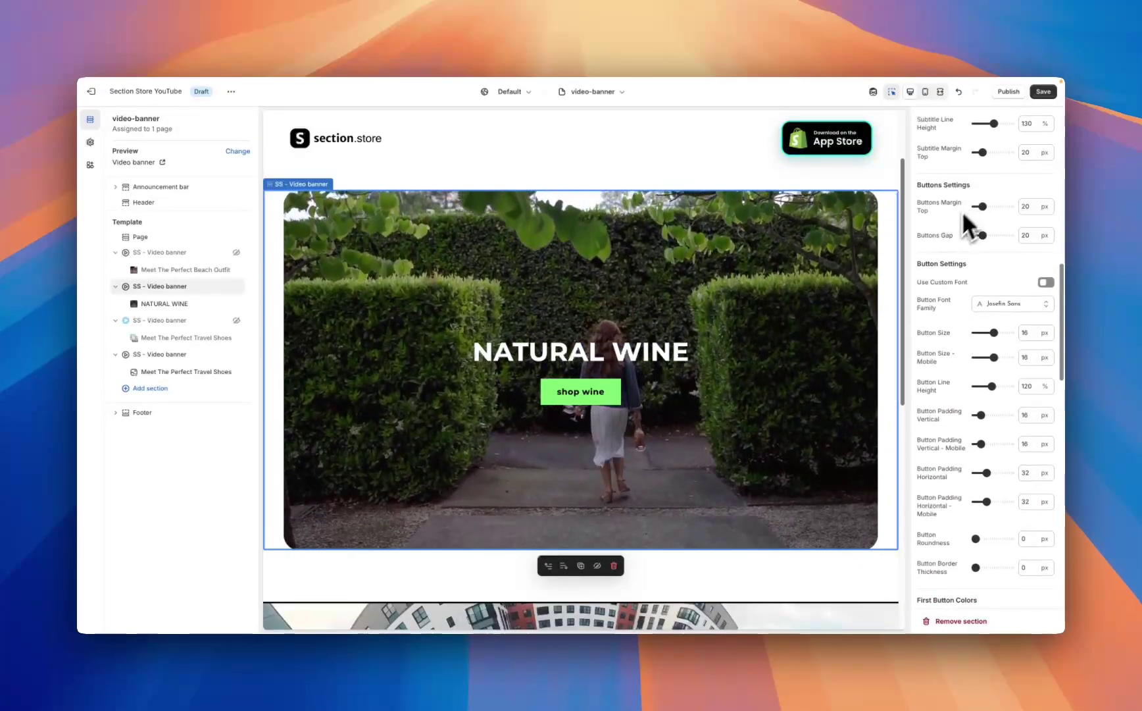
{"action": "scroll", "coordinate": [959, 230], "scroll_direction": "down", "scroll_amount": 1}
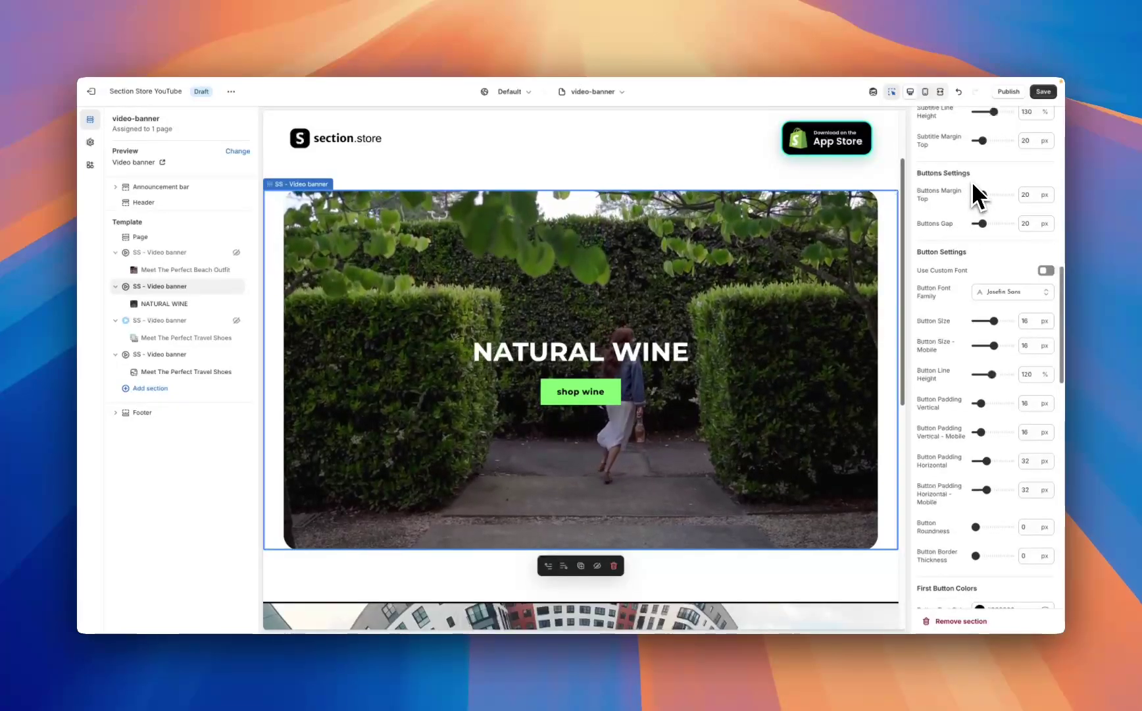
{"action": "scroll", "coordinate": [954, 231], "scroll_direction": "down", "scroll_amount": 6}
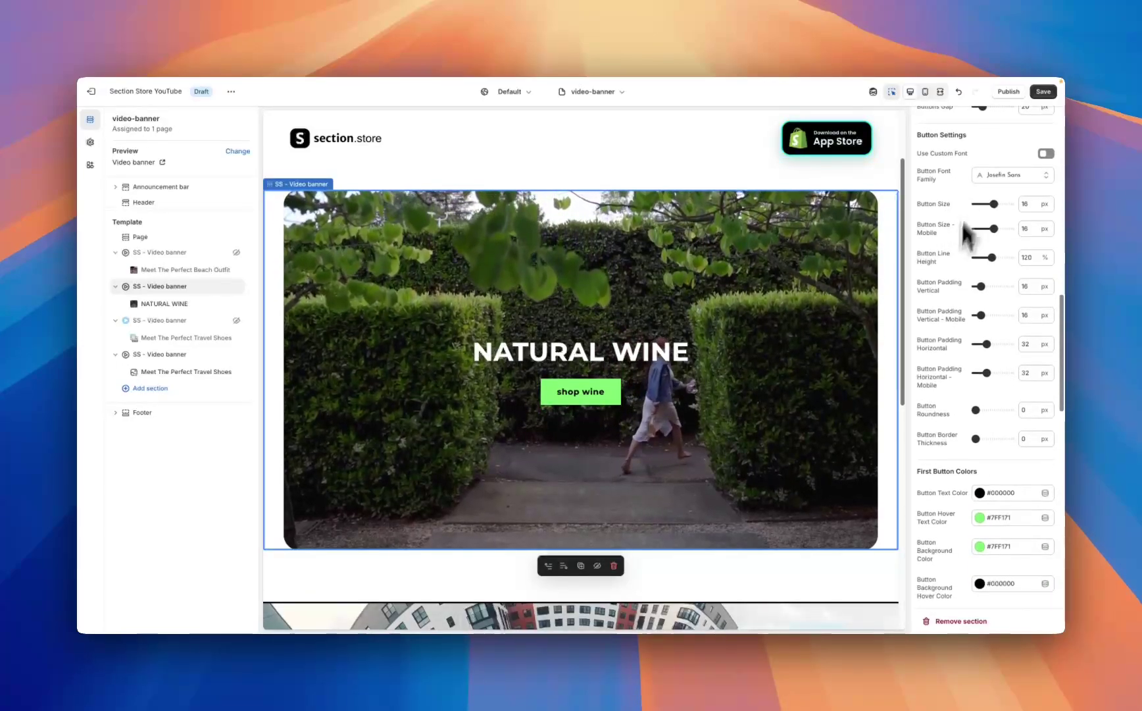
{"action": "scroll", "coordinate": [931, 293], "scroll_direction": "down", "scroll_amount": 2}
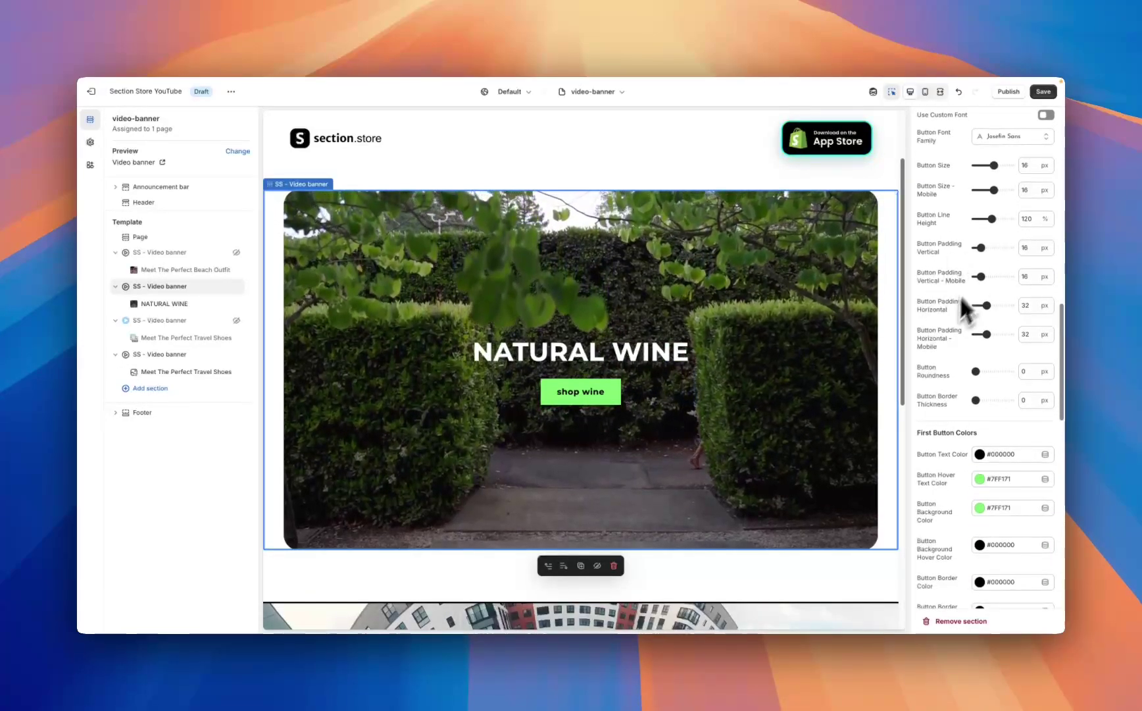
{"action": "scroll", "coordinate": [944, 314], "scroll_direction": "down", "scroll_amount": 8}
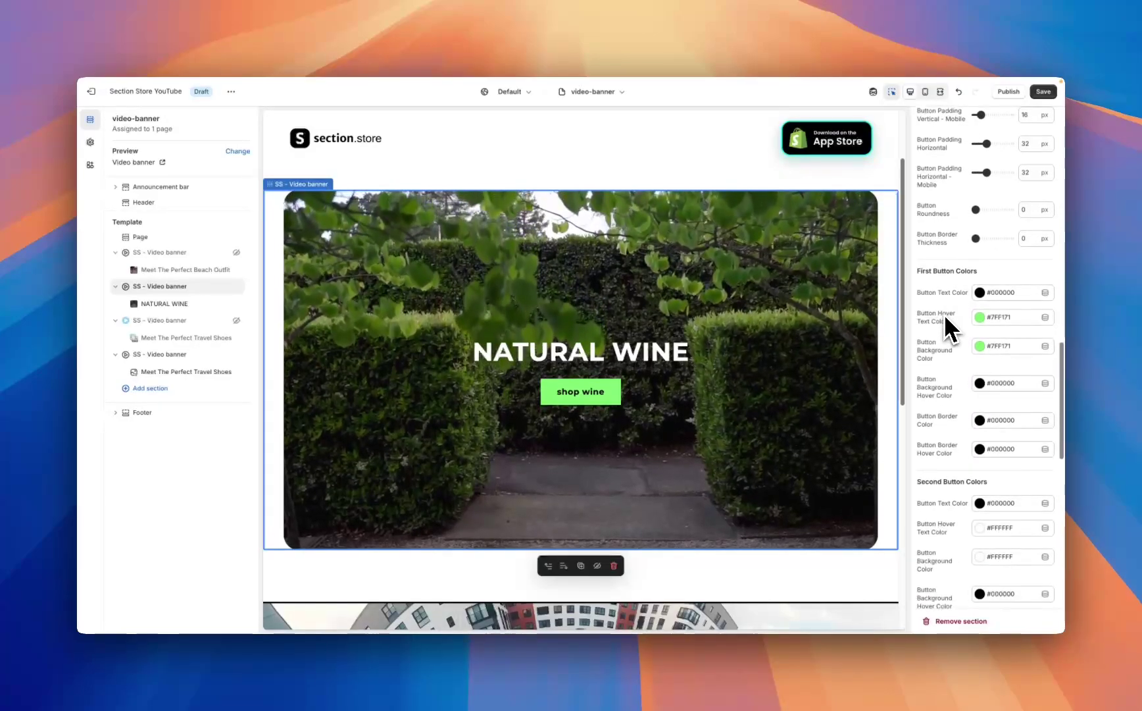
{"action": "scroll", "coordinate": [945, 314], "scroll_direction": "down", "scroll_amount": 19}
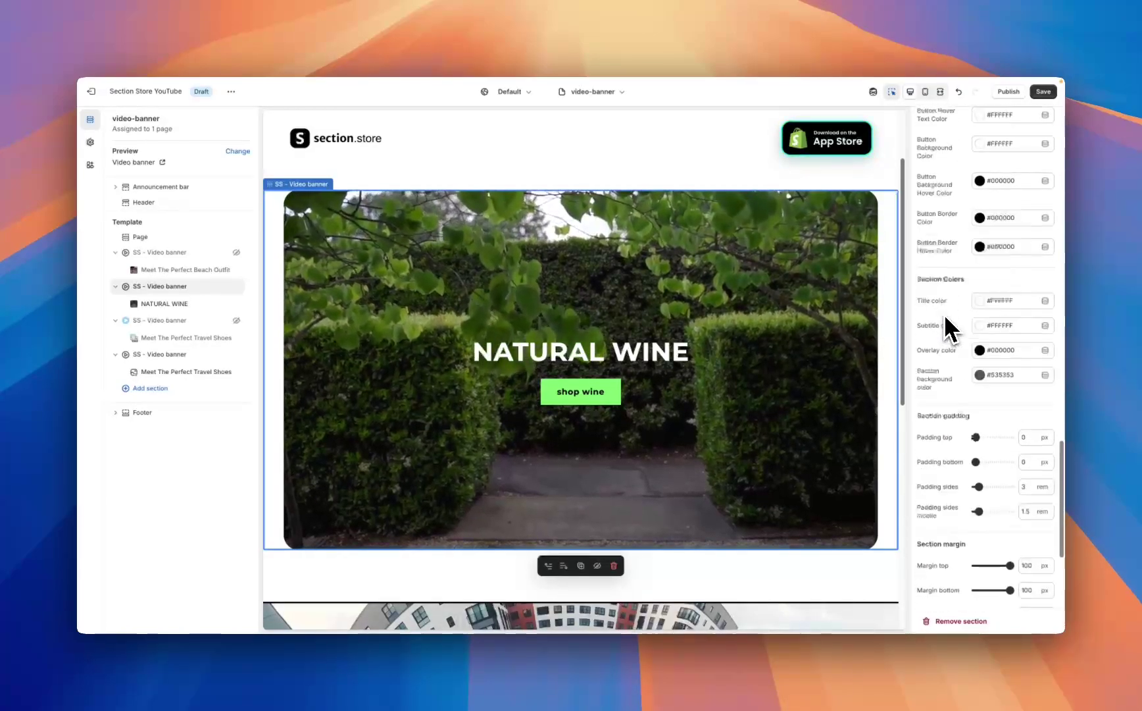
{"action": "scroll", "coordinate": [944, 314], "scroll_direction": "down", "scroll_amount": 12}
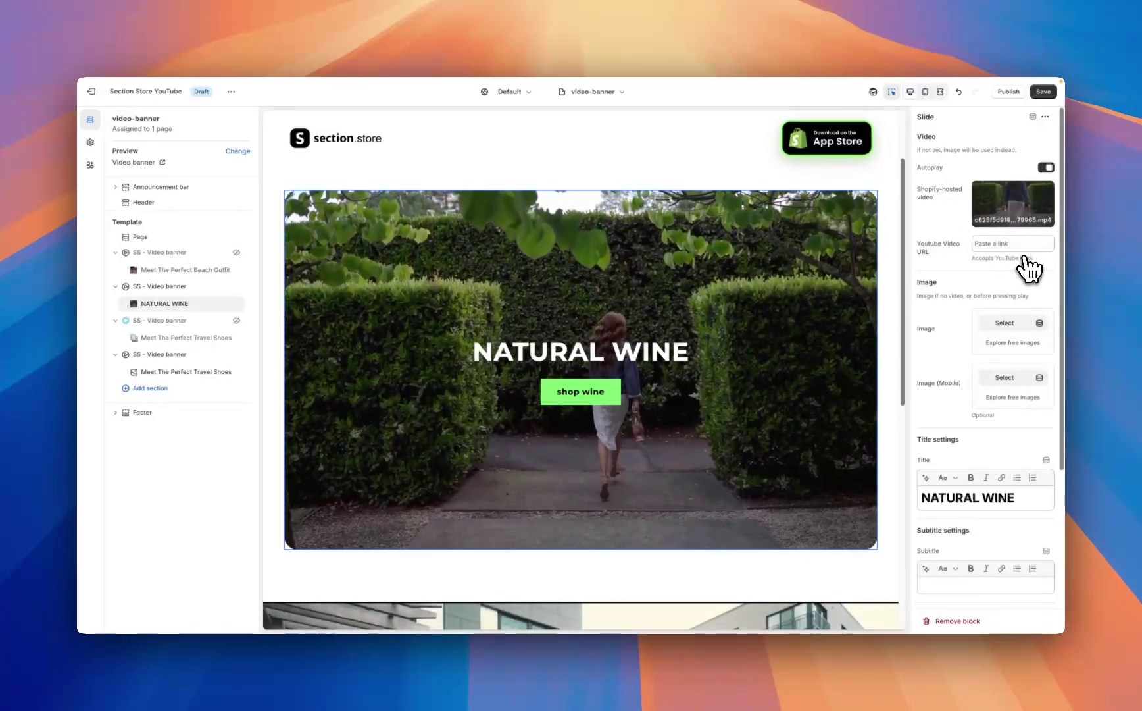
Review the NATURAL WINE slide's video, autoplay, title and shop wine button settings
{"action": "scroll", "coordinate": [947, 253], "scroll_direction": "down", "scroll_amount": 3}
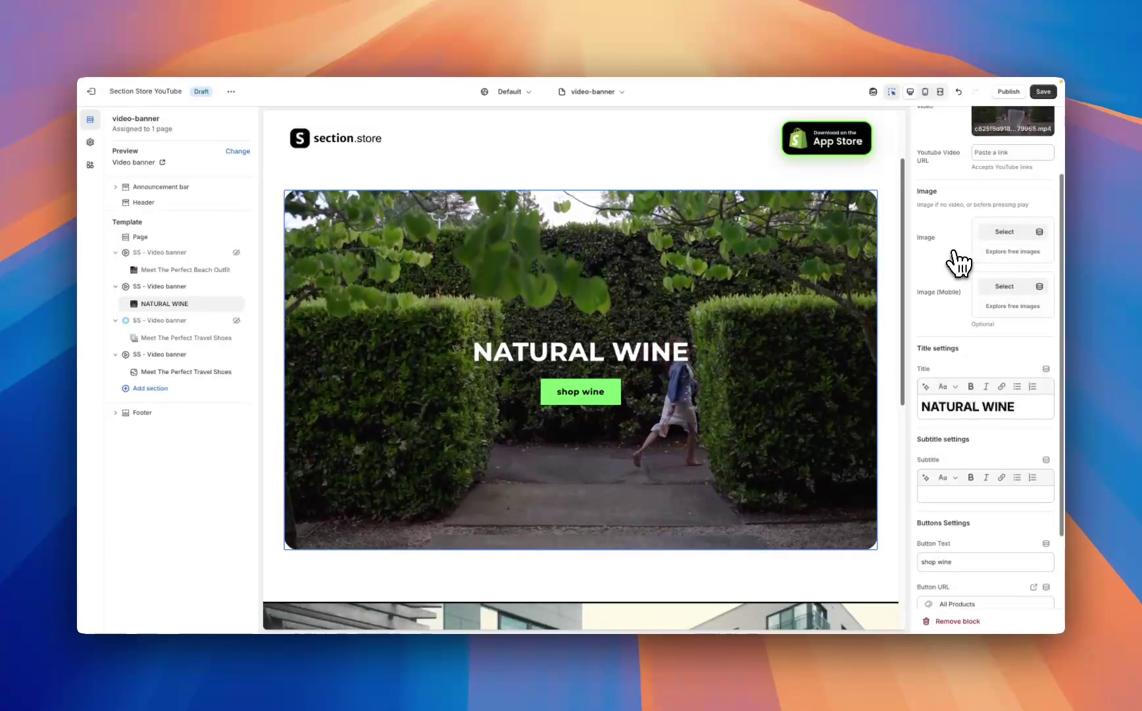
{"action": "scroll", "coordinate": [959, 264], "scroll_direction": "down", "scroll_amount": 3}
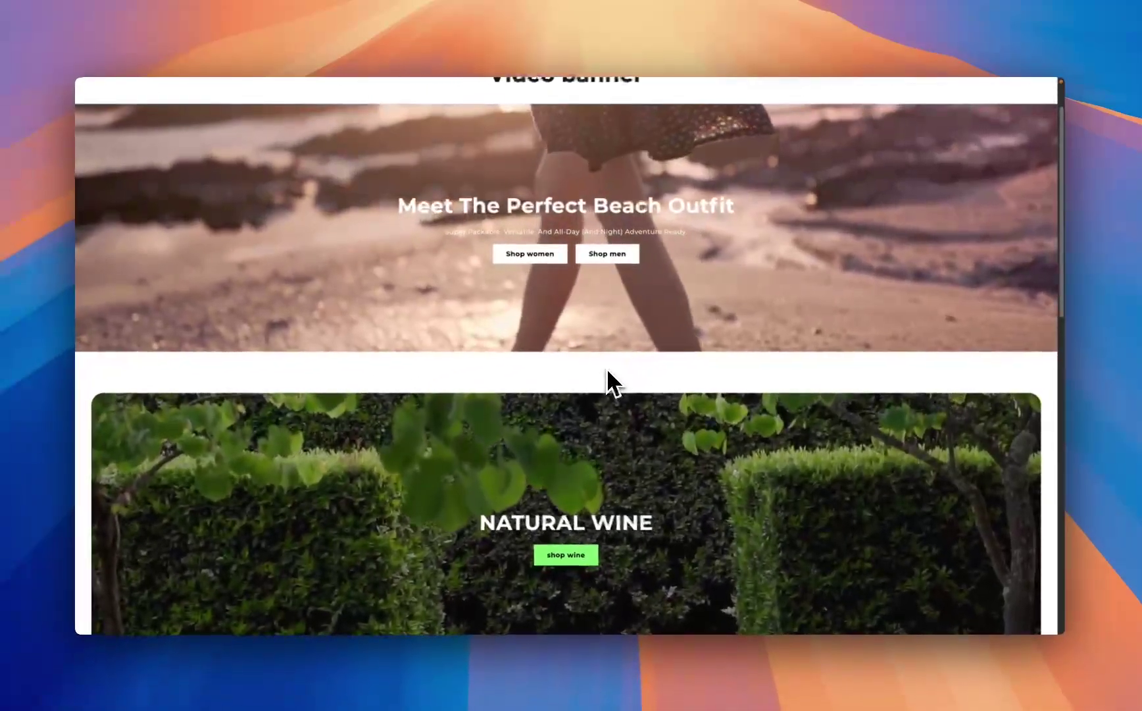
Watch the Beach Outfit, NATURAL WINE and Travel Shoes banners play on the live storefront
{"action": "scroll", "coordinate": [107, 383], "scroll_direction": "down", "scroll_amount": 5}
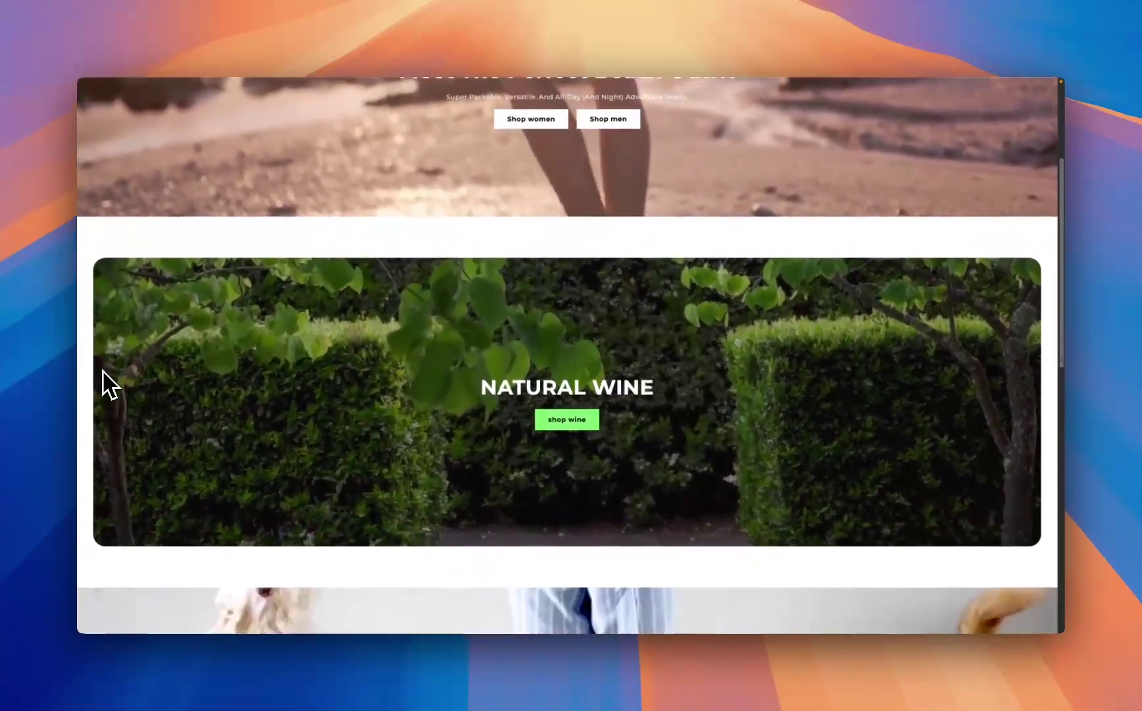
{"action": "scroll", "coordinate": [102, 370], "scroll_direction": "down", "scroll_amount": 10}
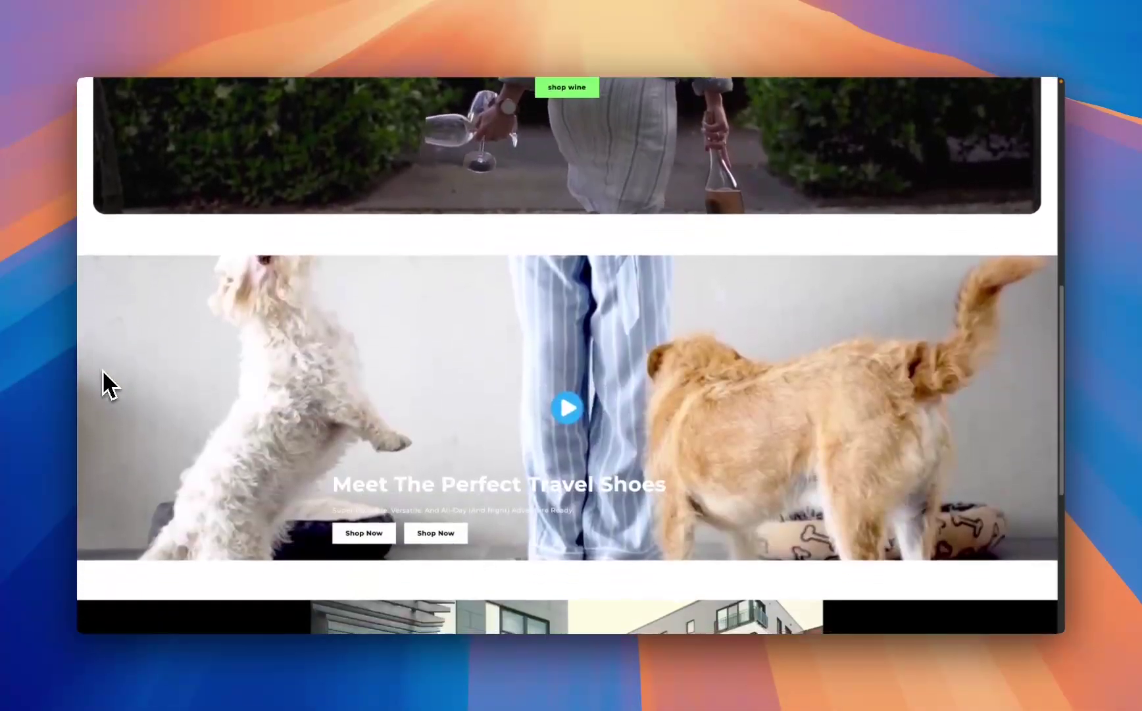
{"action": "scroll", "coordinate": [102, 369], "scroll_direction": "up", "scroll_amount": 15}
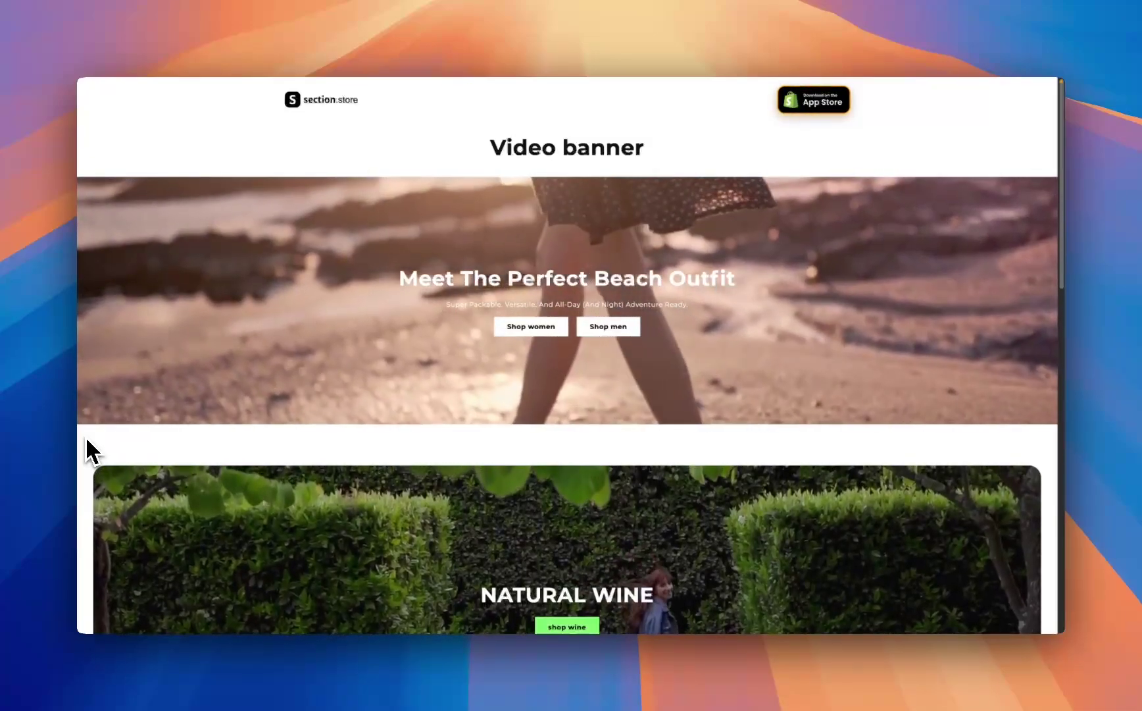
{"action": "scroll", "coordinate": [87, 448], "scroll_direction": "down", "scroll_amount": 5}
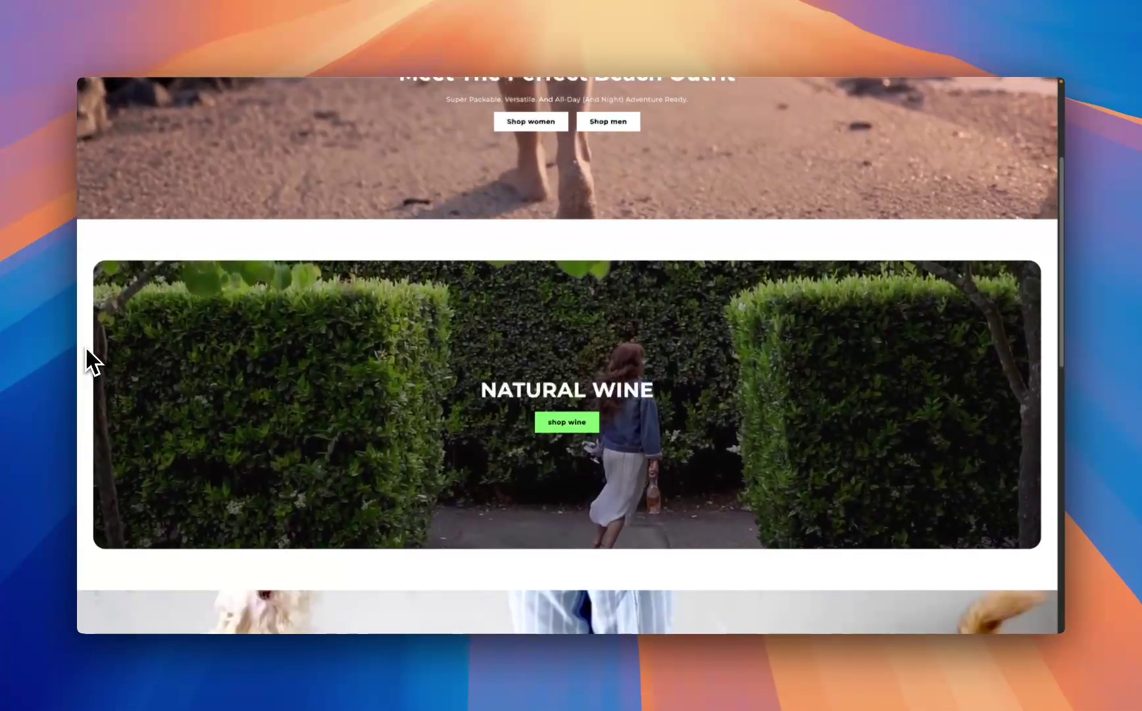